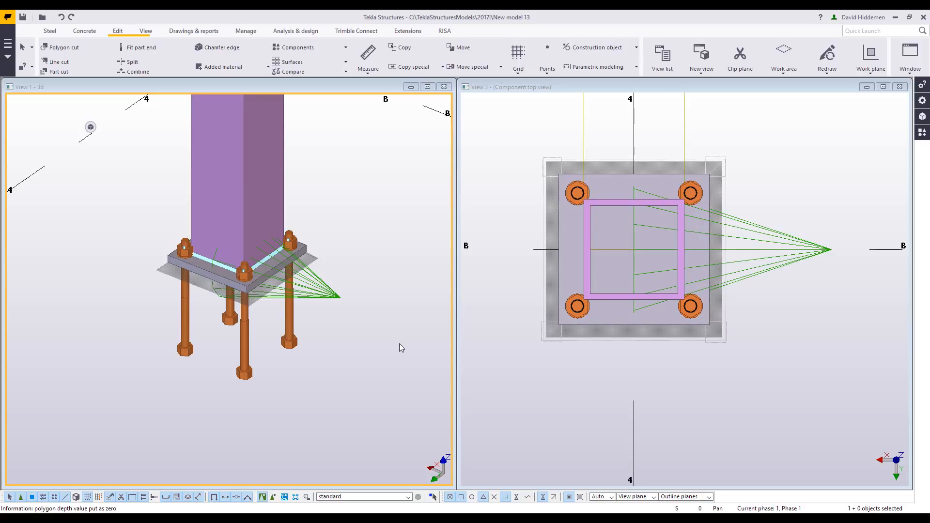
Examine the base plate detail in the reference image image001.png for plate size and bolt layout
key(alt+Tab)
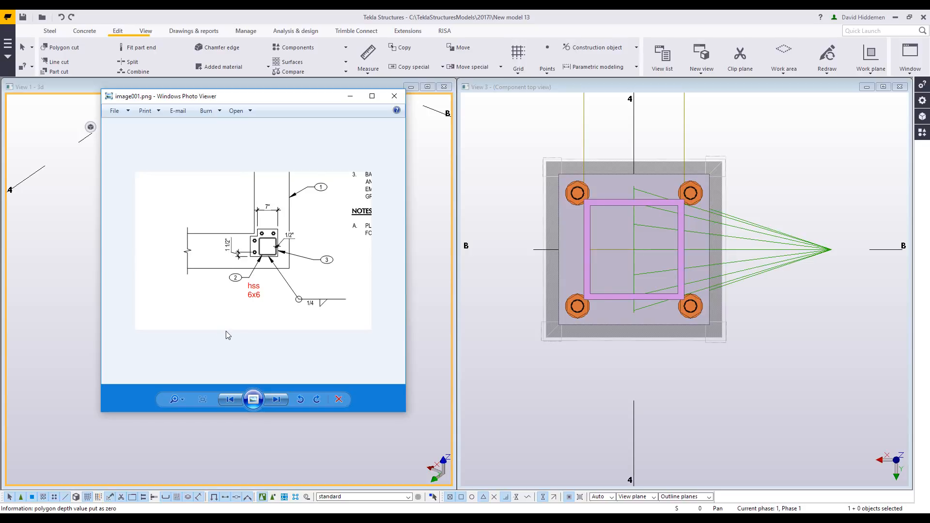
click(350, 96)
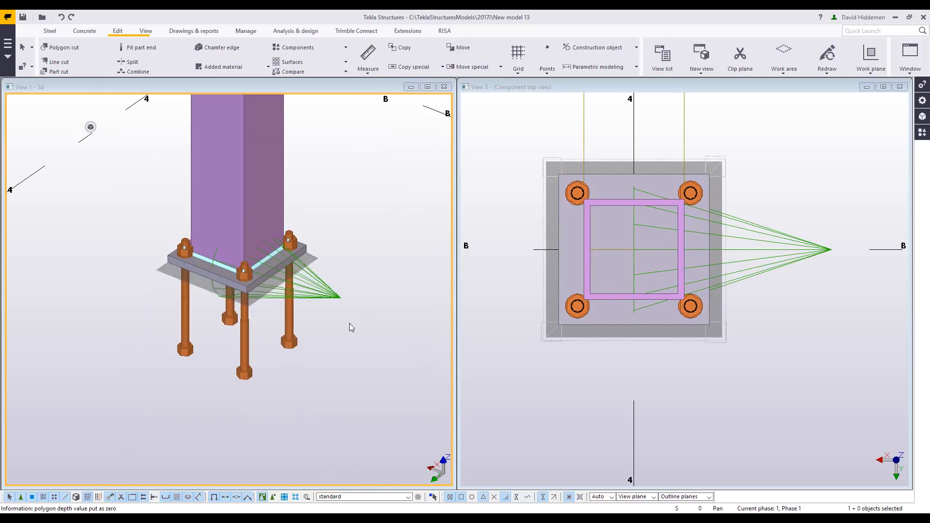
middle_drag(365, 350, 353, 339)
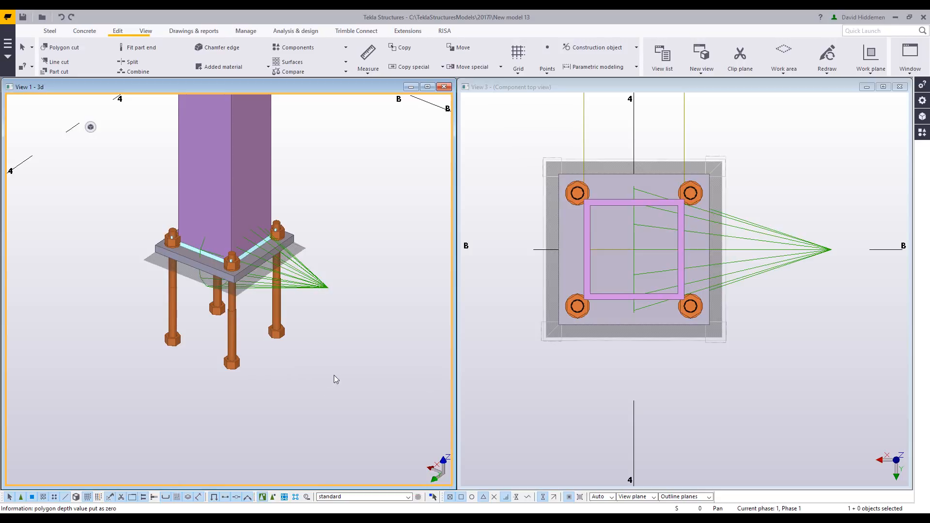
Set the base plate's width and height to 9.5" in the U.S. Base plate (1047) properties and apply the modification
double_click(313, 291)
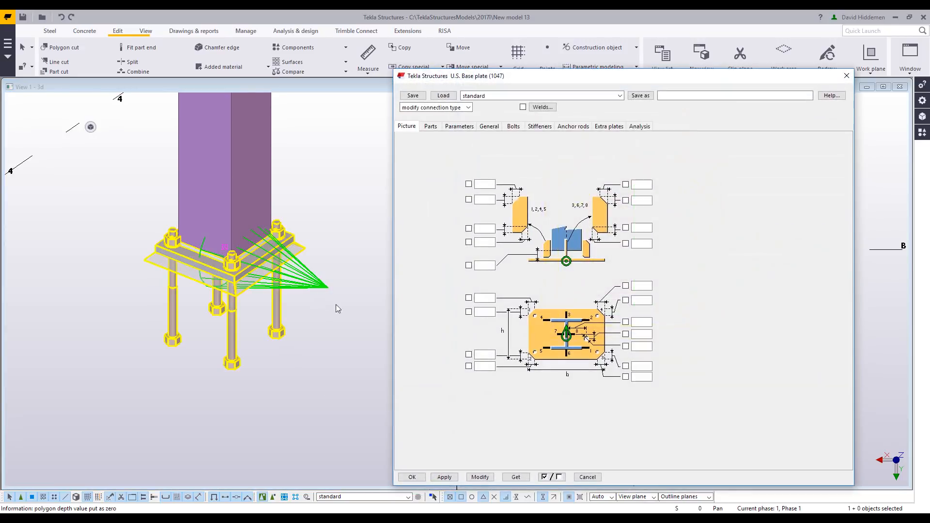
drag(541, 75, 188, 73)
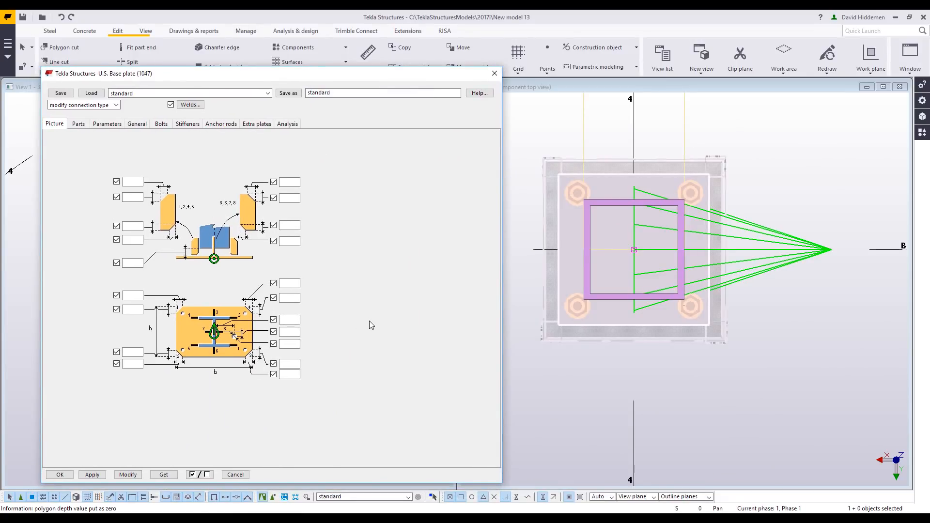
click(81, 125)
click(138, 149)
click(157, 147)
text(9.5)
click(128, 475)
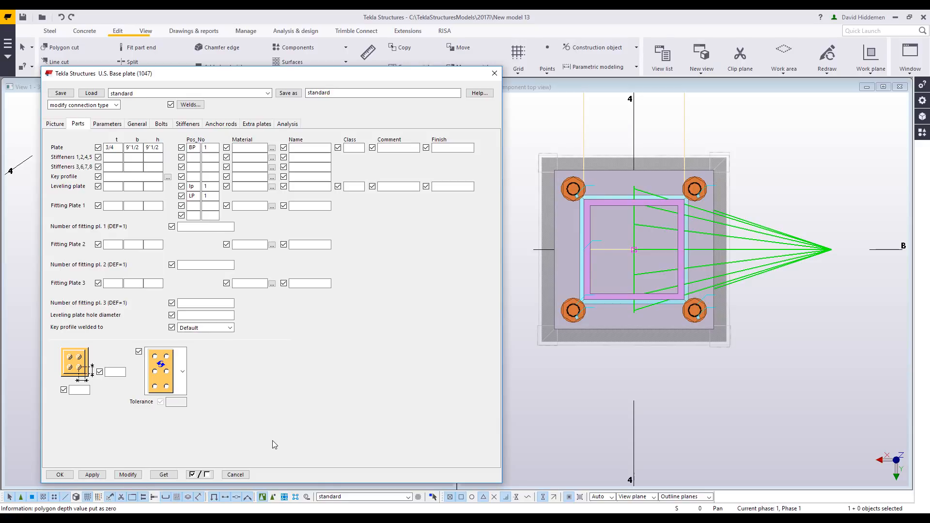
Check the bolt layout in the reference image, set 3 bolts in both directions of the base plate, and modify the connection
click(161, 124)
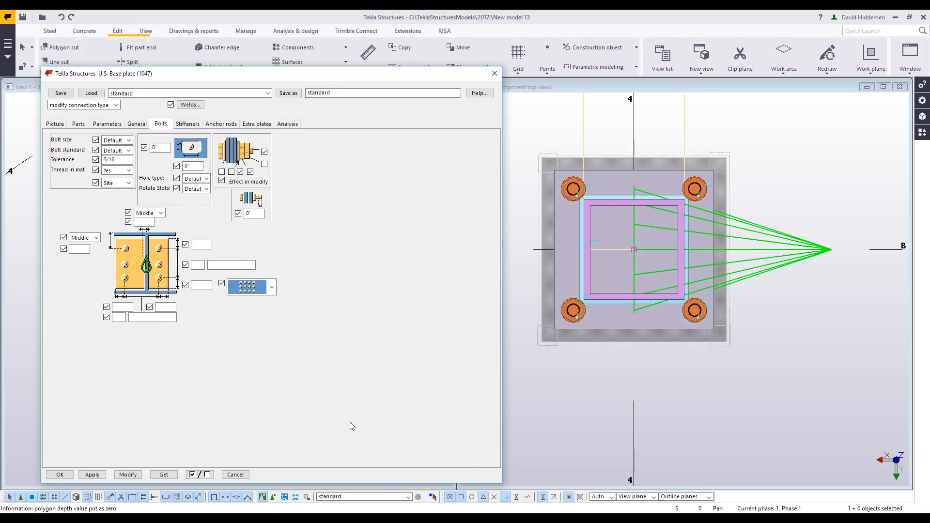
click(415, 468)
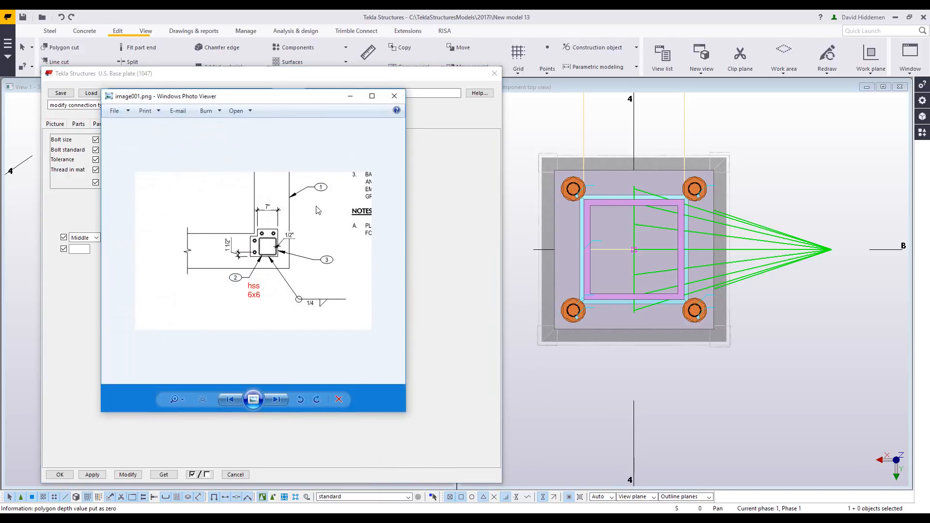
drag(287, 100, 381, 99)
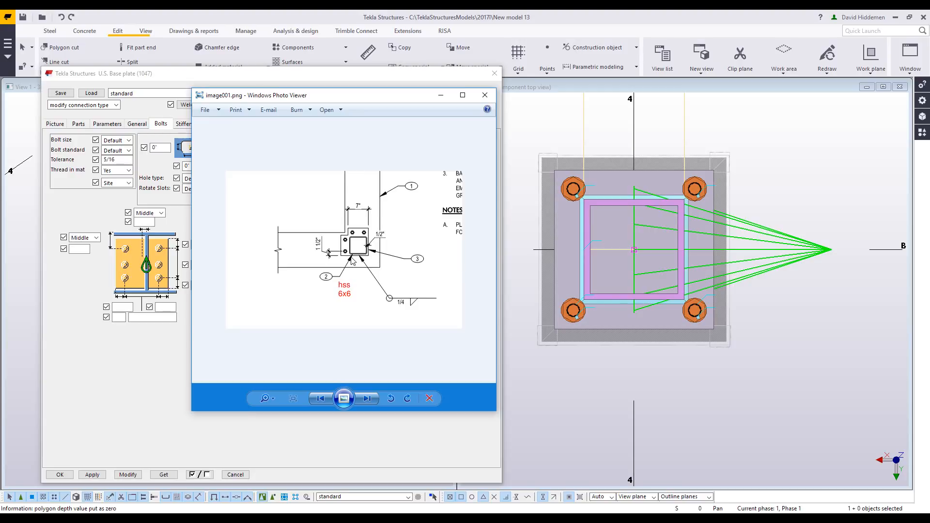
click(486, 95)
click(122, 318)
text(3)
click(198, 265)
text(3)
click(127, 475)
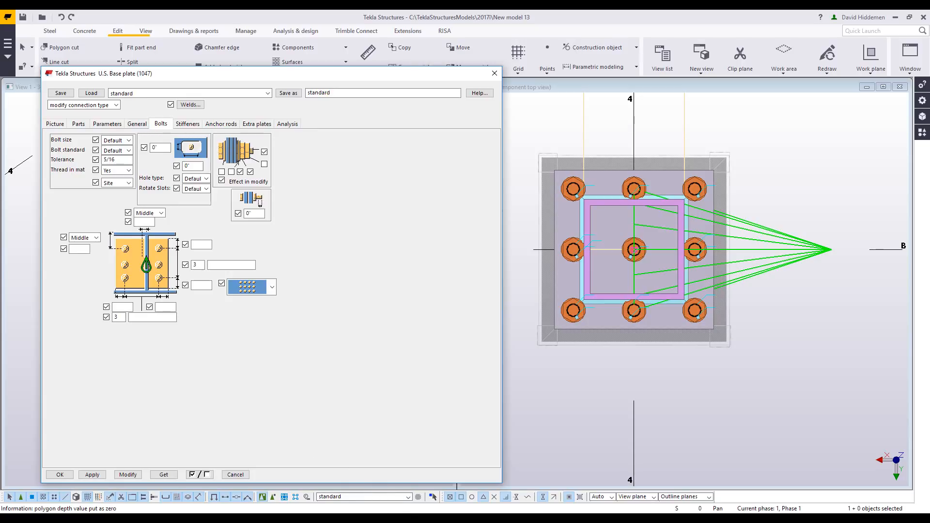
Set the bolt spacing to 2.5 4 in both directions after checking the reference image, and modify the connection
click(407, 520)
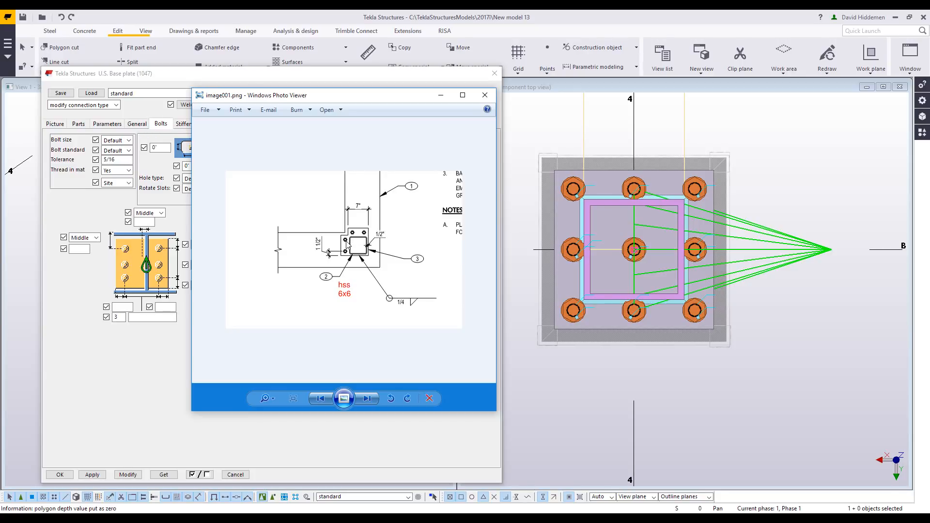
click(441, 95)
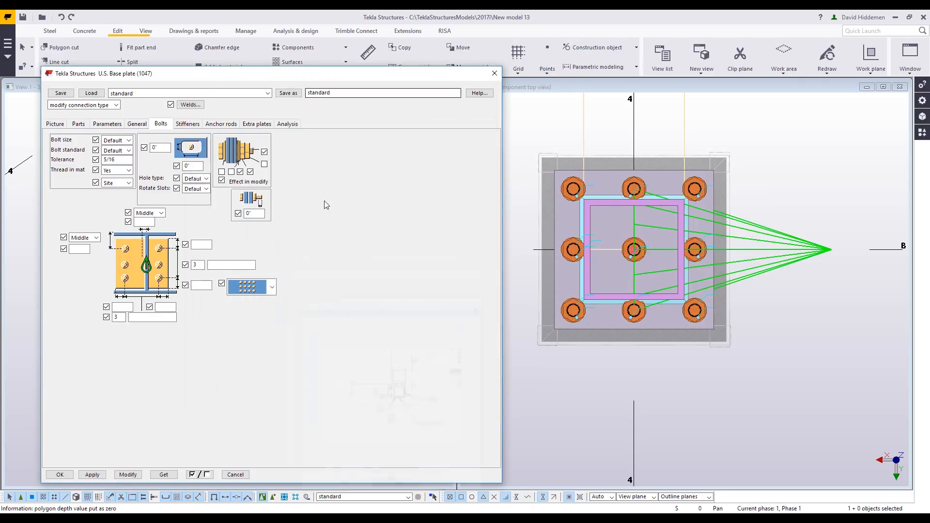
click(226, 265)
text(2.5 4)
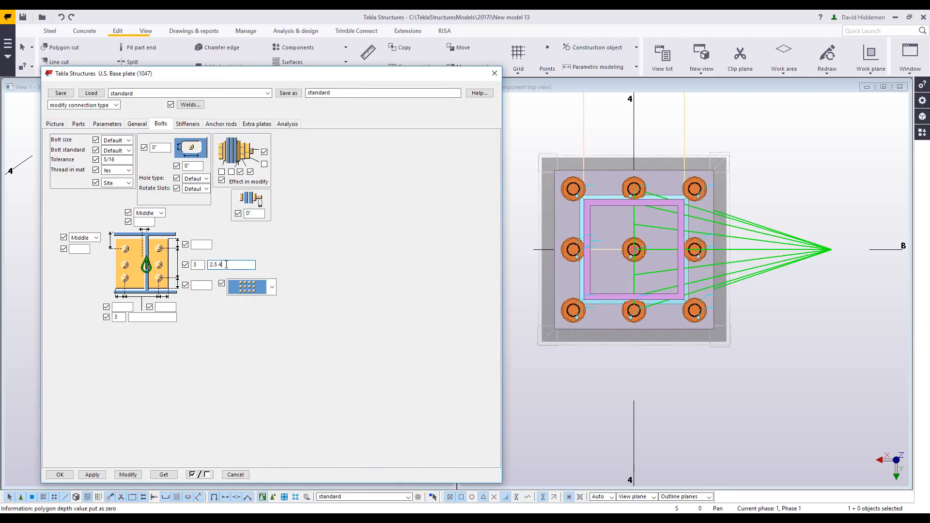
click(146, 316)
text(2.5 4)
click(167, 307)
click(157, 321)
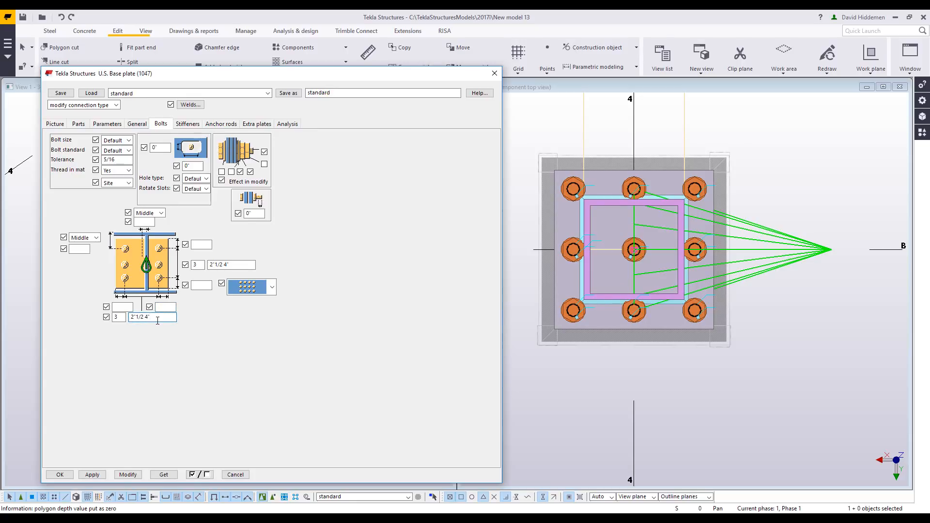
click(137, 476)
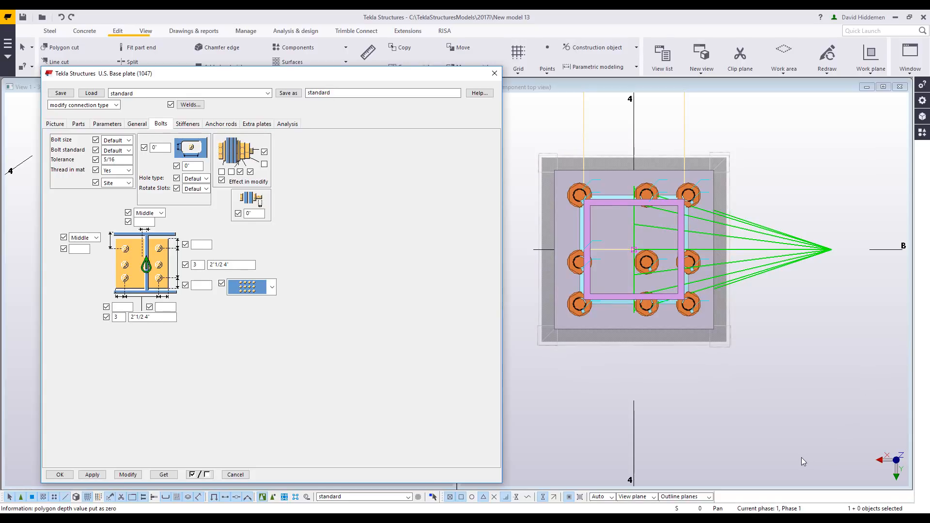
Set the bolt group offsets to 1" in both directions and modify the base plate connection
click(755, 278)
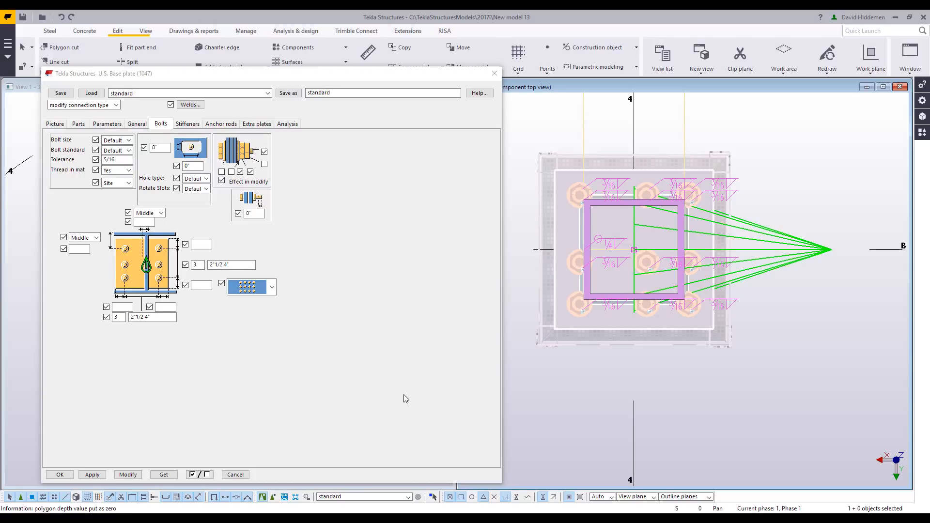
click(143, 221)
text(1)
click(79, 248)
text(1")
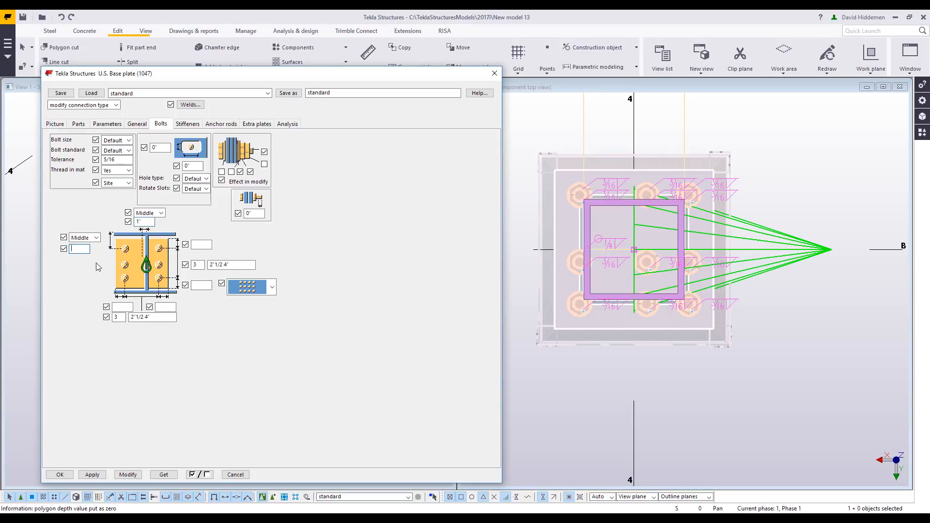
click(128, 475)
click(572, 426)
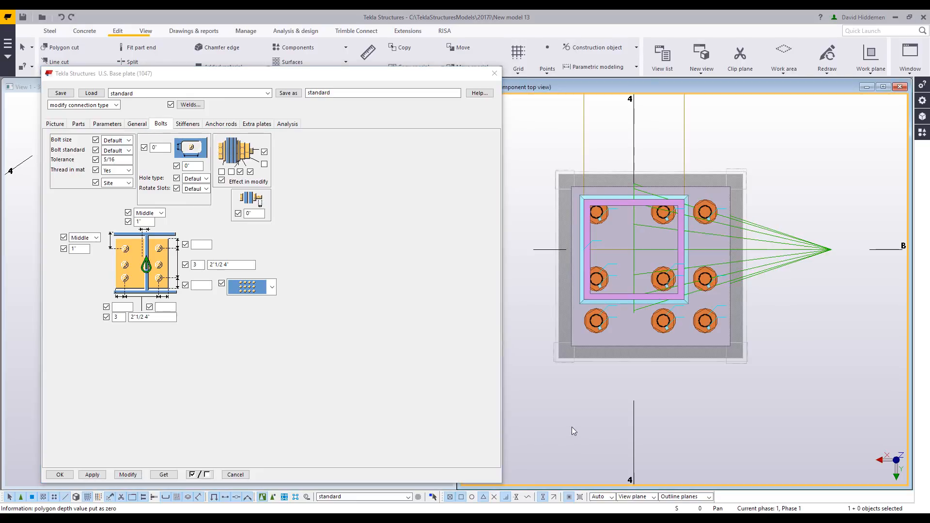
Measure the horizontal distances from the column centre to the left and middle bolt columns in the component top view
drag(364, 75, 357, 99)
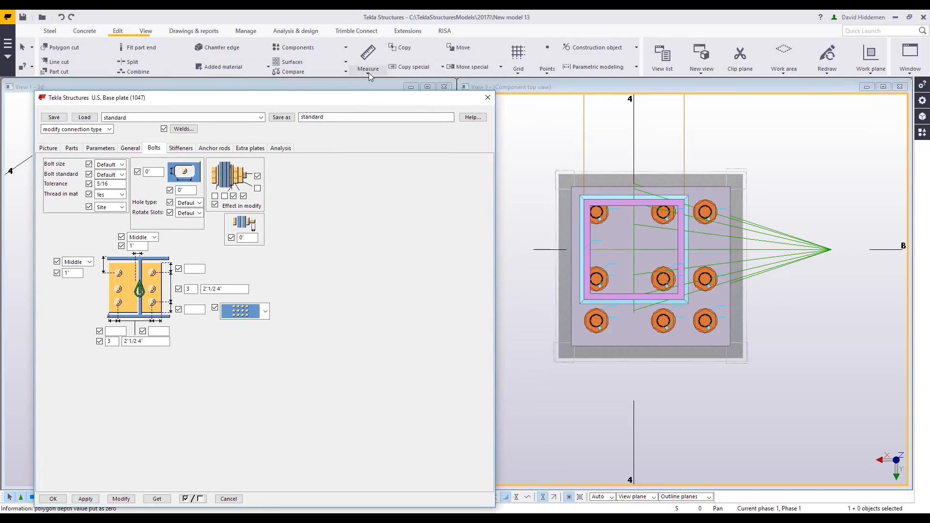
click(368, 72)
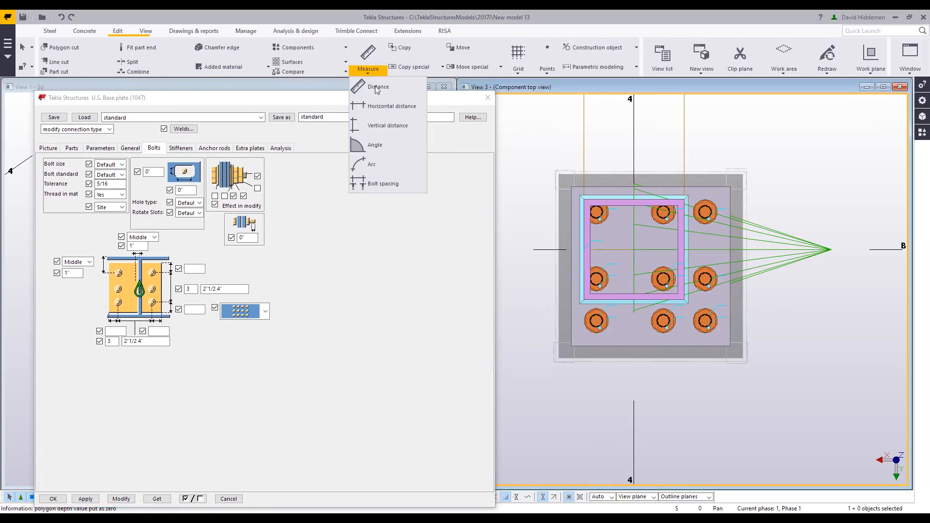
click(378, 113)
click(633, 248)
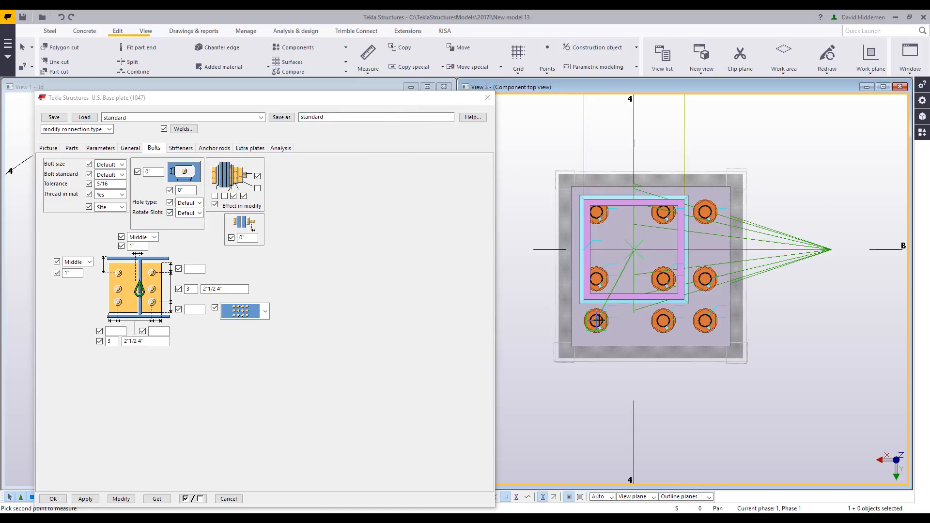
click(597, 320)
click(596, 438)
click(634, 249)
click(662, 319)
click(671, 394)
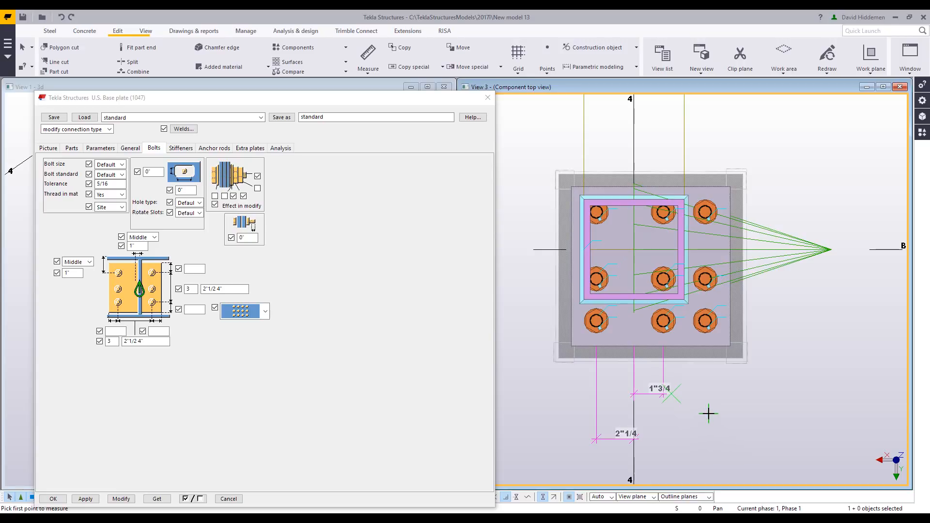
Measure the vertical distances from the column centre to the middle and upper bolt rows, and end the measuring
click(368, 71)
click(385, 126)
click(634, 249)
click(368, 71)
click(385, 126)
click(633, 250)
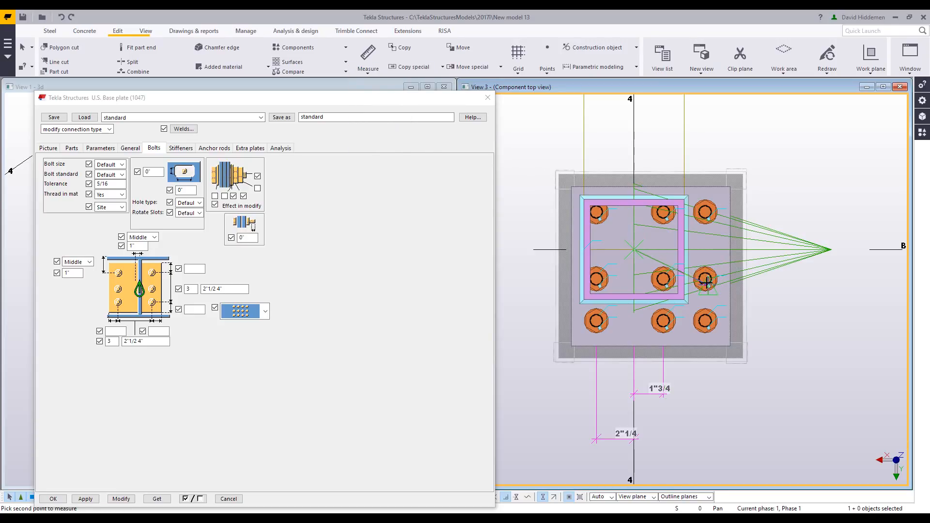
click(705, 278)
click(838, 303)
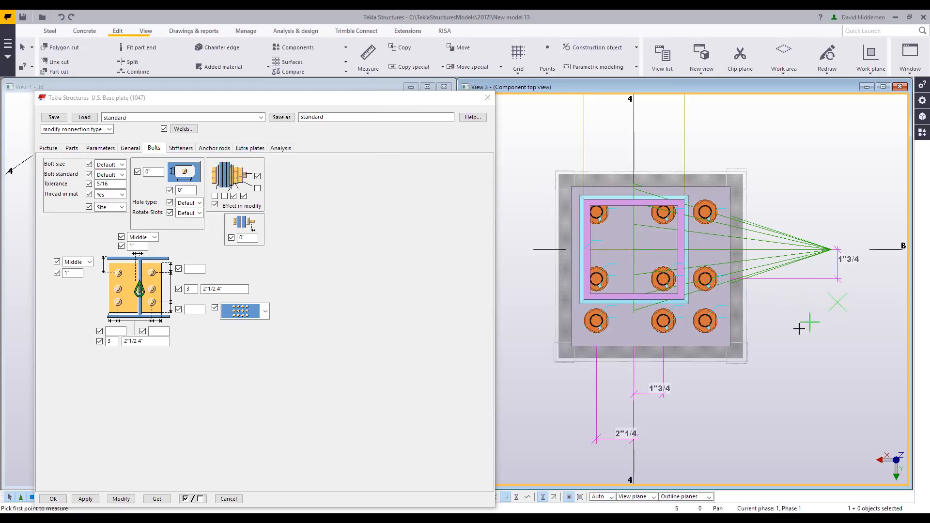
click(634, 250)
right_click(784, 193)
click(800, 194)
Set both bolt group offsets to 1"1/4 and modify the base plate connection
double_click(138, 246)
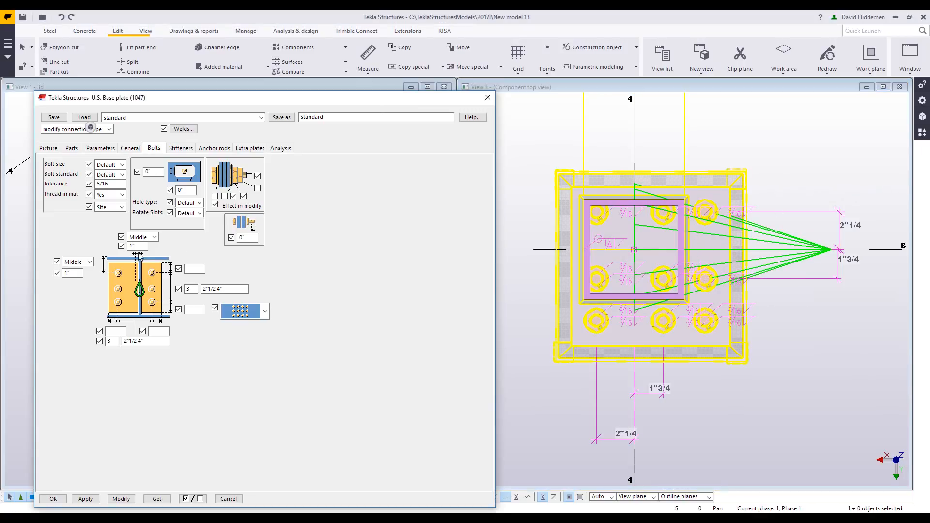
text(1"1/4)
double_click(77, 273)
text(1"1/4)
click(121, 499)
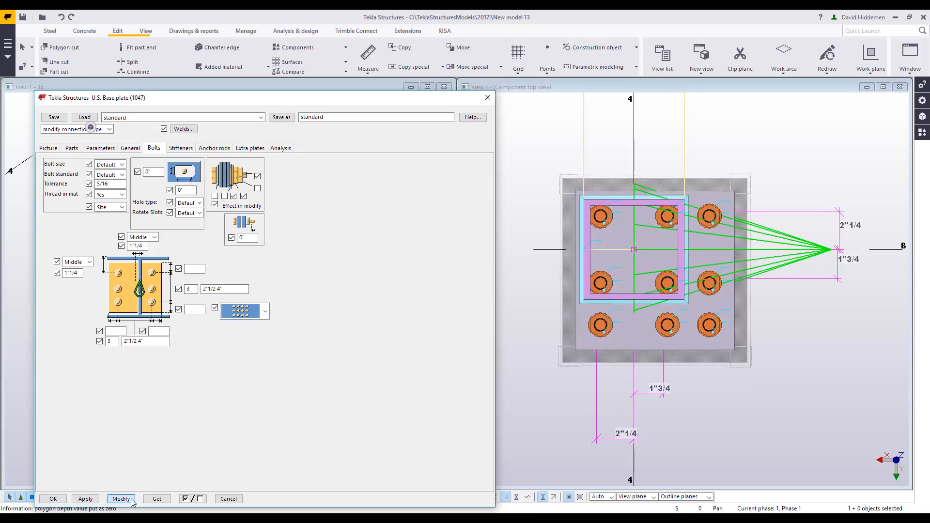
click(545, 420)
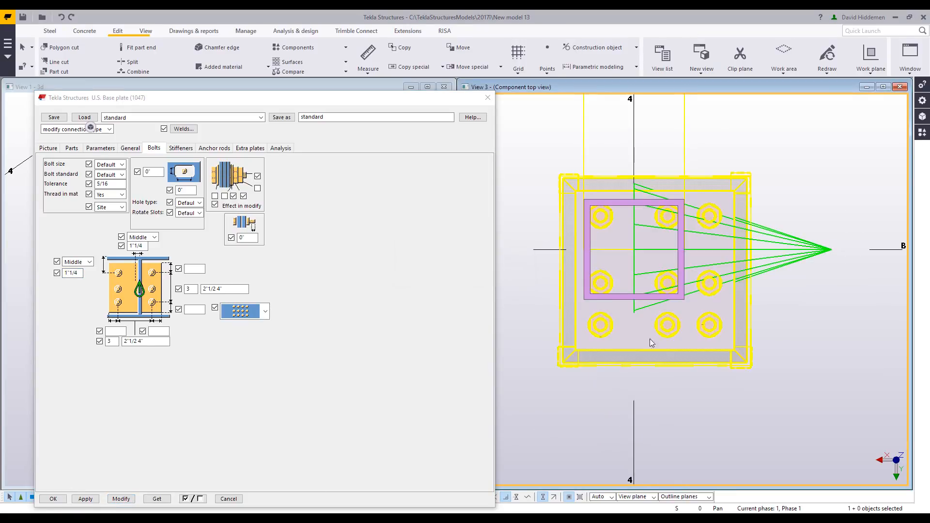
Measure the horizontal distance from the column centre to the lower-left bolt, and end the measuring
click(369, 73)
click(377, 113)
click(632, 247)
click(601, 326)
click(601, 390)
right_click(688, 409)
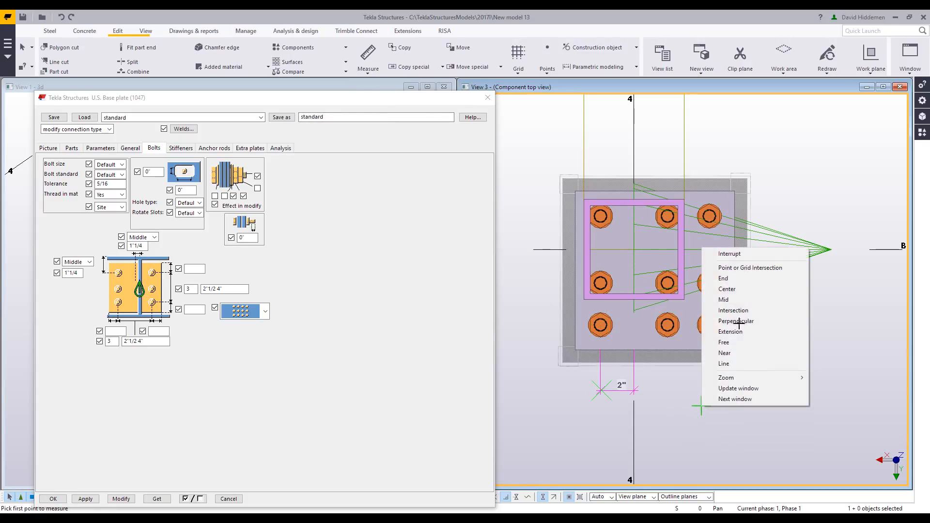
click(737, 253)
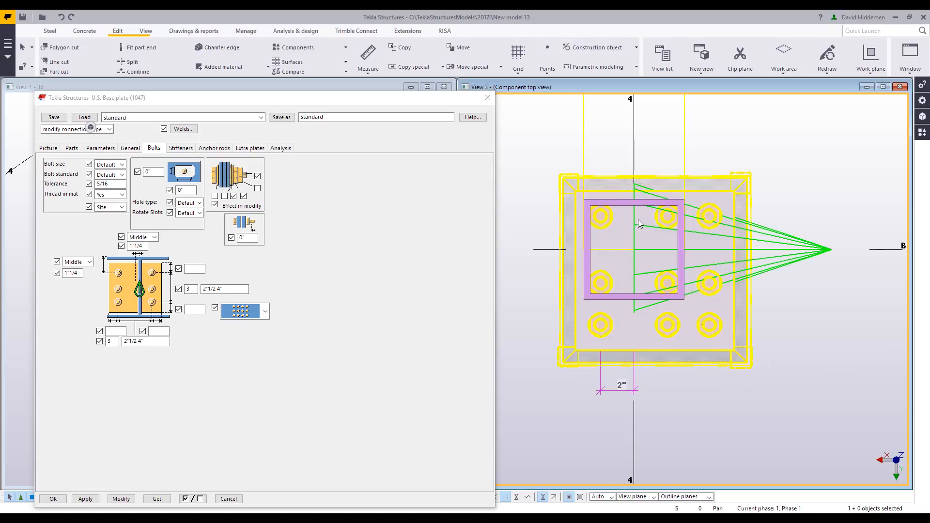
click(449, 363)
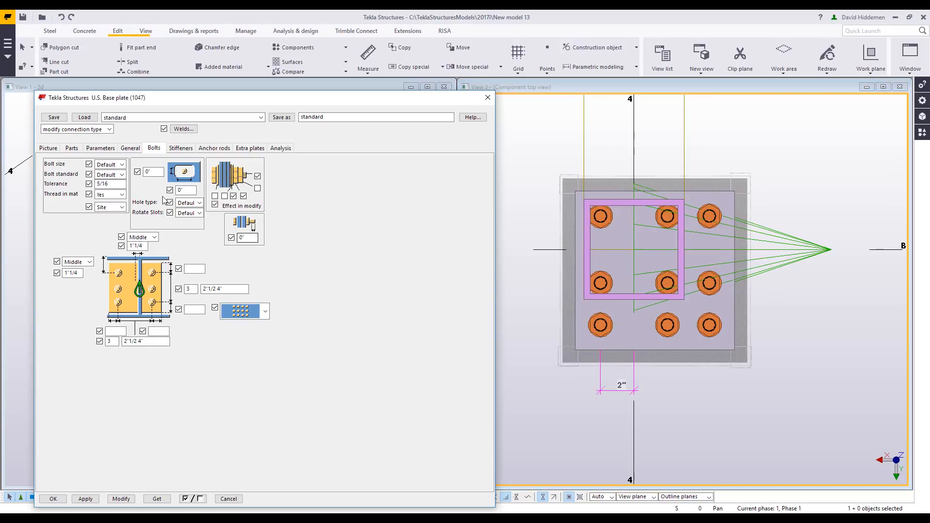
Try eliminating bolt numbers 1 2 from the base plate's bolt group and modify the connection
click(100, 148)
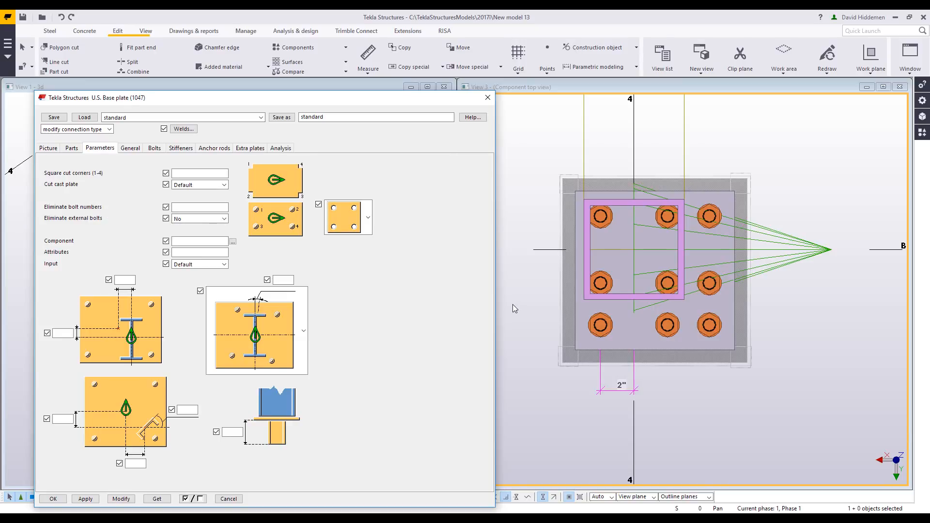
drag(311, 100, 299, 77)
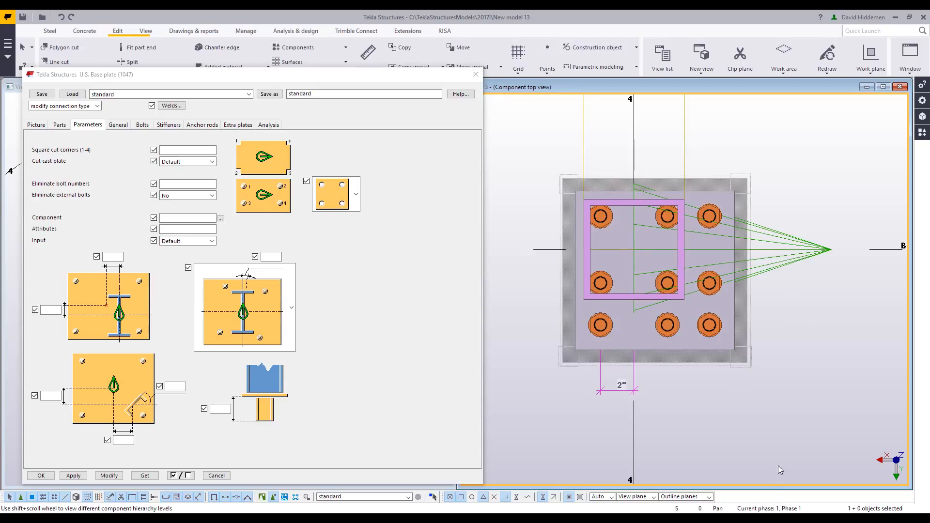
click(772, 266)
click(188, 184)
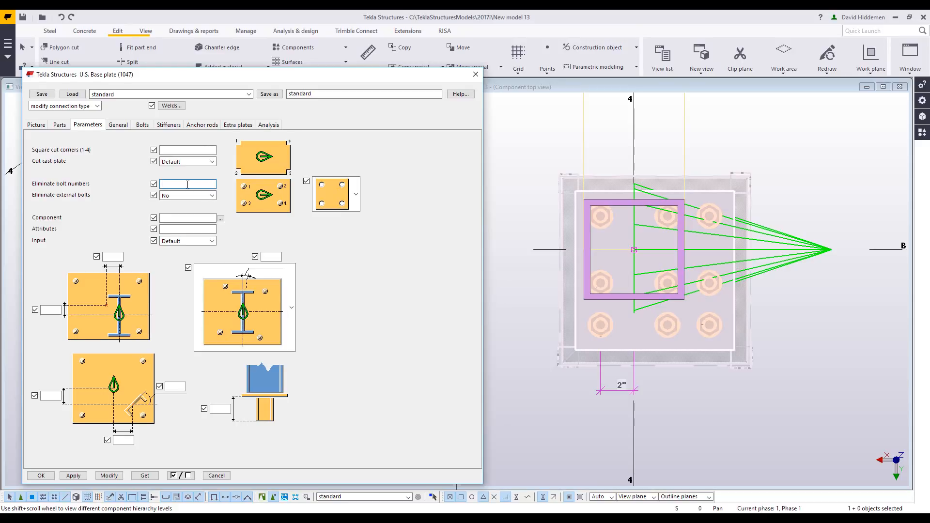
text(1 2)
click(115, 476)
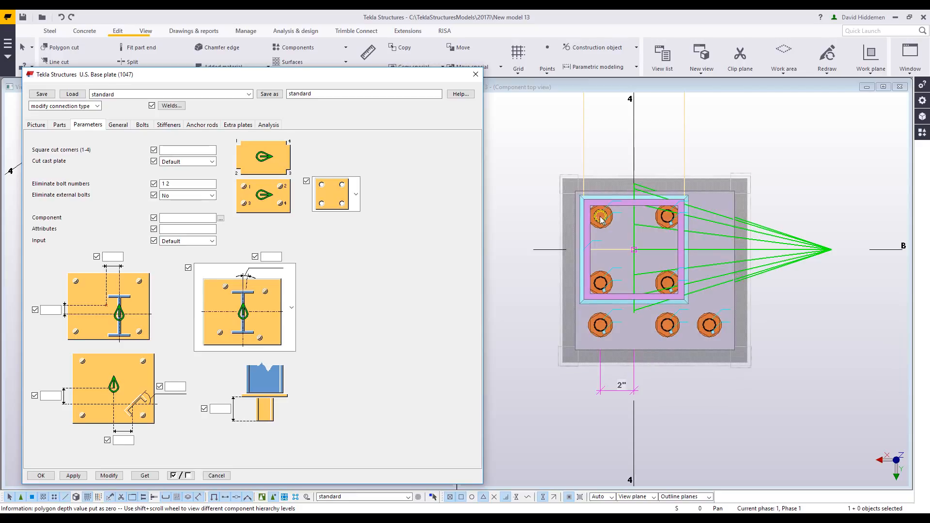
Set the base plate's eliminated bolt numbers to 3 4 5 7 8 and modify the connection
drag(214, 184, 10, 189)
text(3 4 5 7 8)
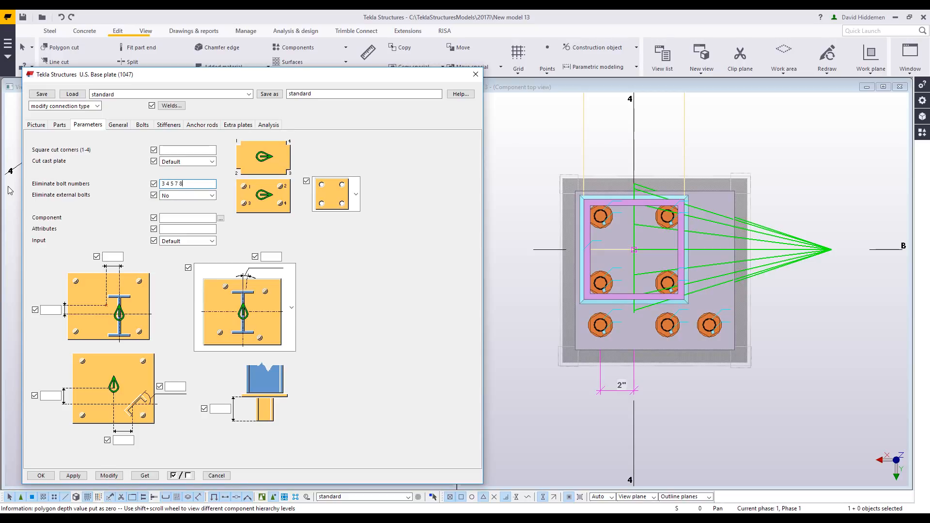
click(113, 477)
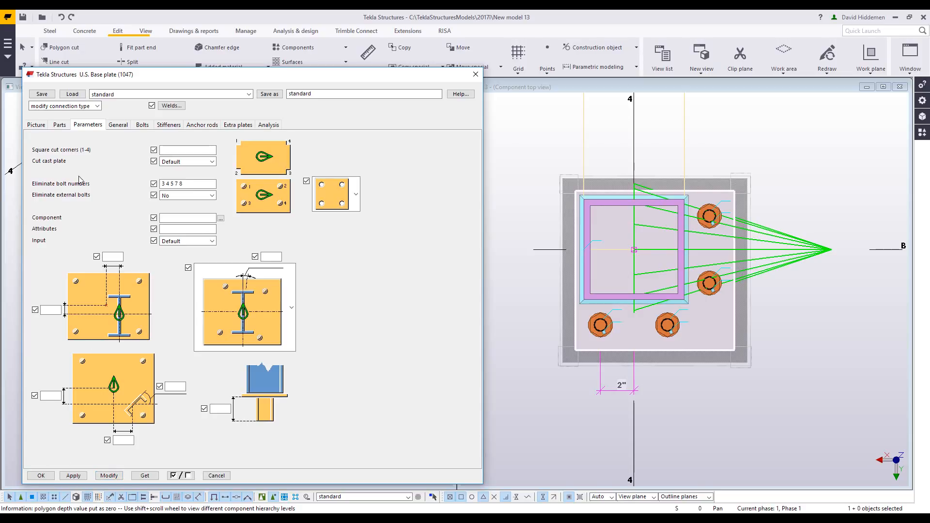
Set both chamfer dimensions of the plate's outer corner between the two bolt rows to 2"1/2 and modify the connection
click(39, 127)
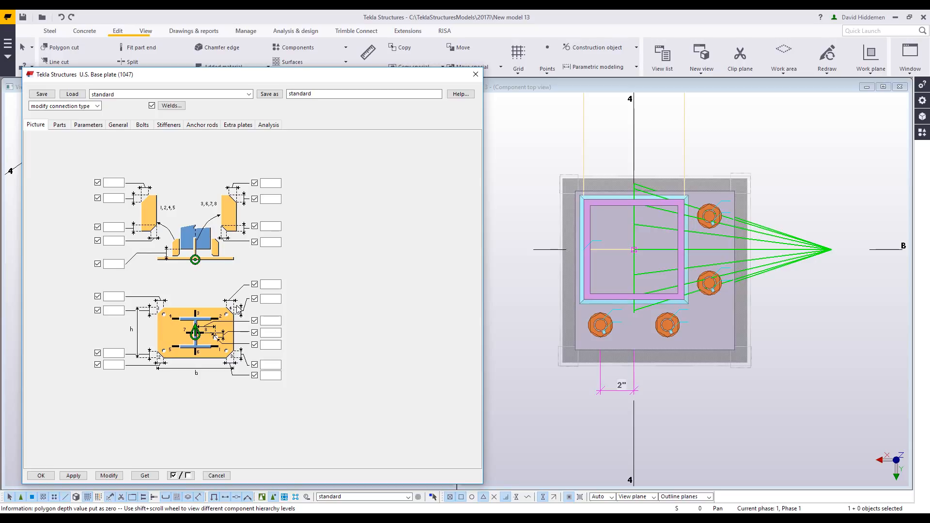
click(270, 284)
text(2.5)
click(275, 299)
text(2.5)
click(109, 476)
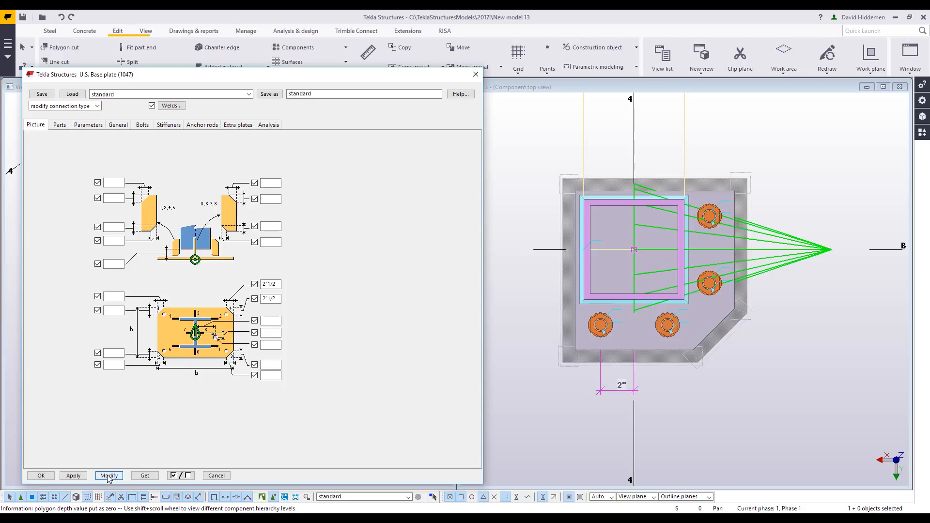
Try making the plate cut square at corner 3 and modify the connection
click(90, 124)
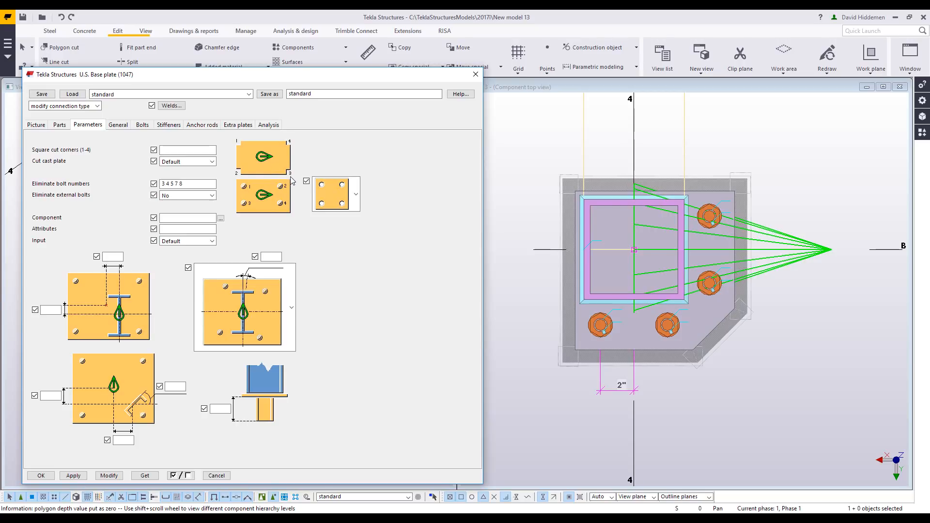
click(192, 151)
text(3)
click(115, 479)
Set the square cut corner to 4 and modify the base plate connection
double_click(170, 150)
text(4)
click(115, 477)
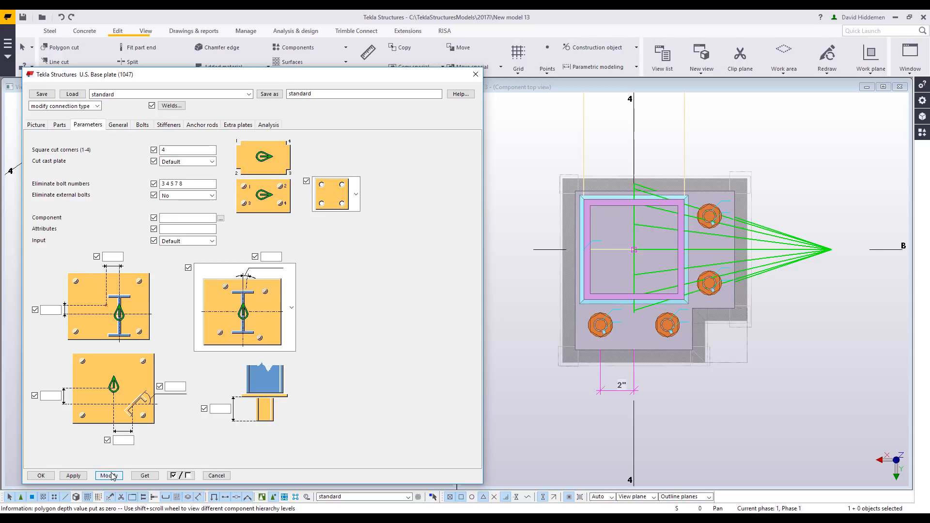
Choose the rotated-plate option for the base plate, set its rotation angle to 90, and modify the connection
click(292, 319)
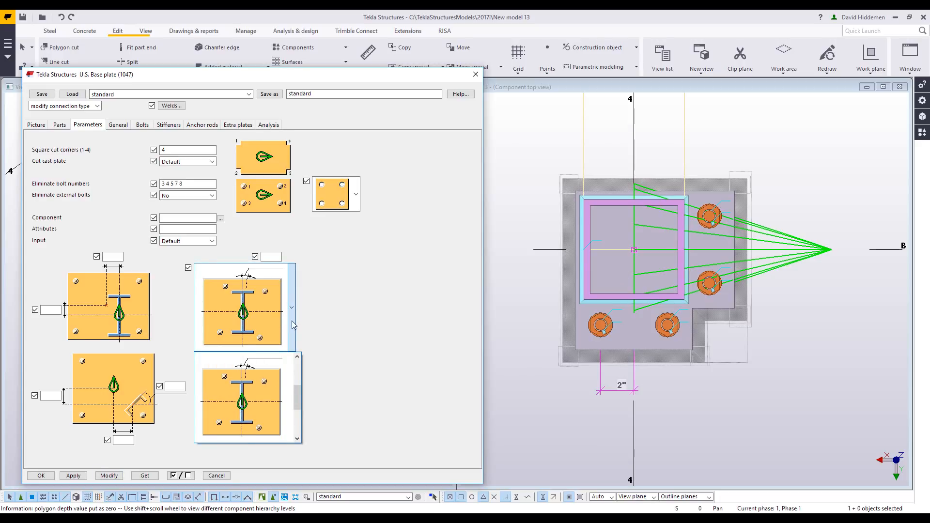
scroll(281, 395, down, 2)
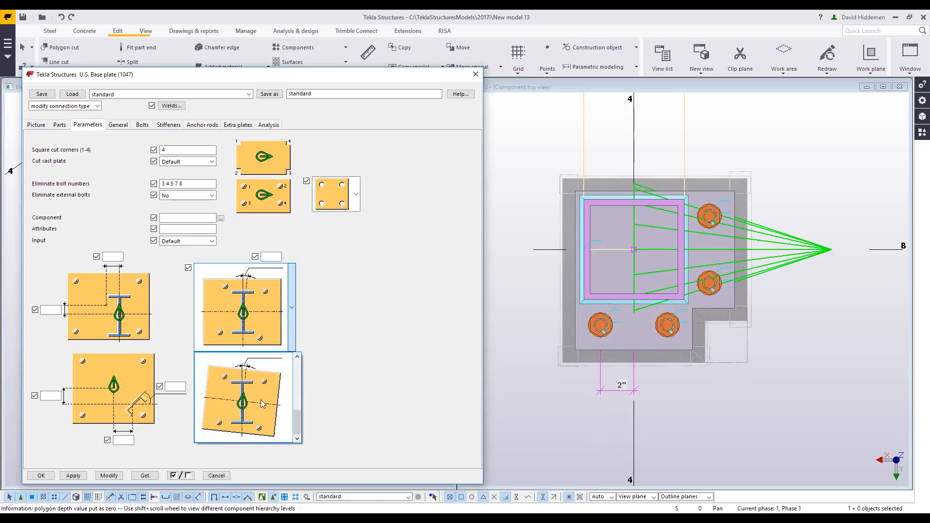
click(262, 404)
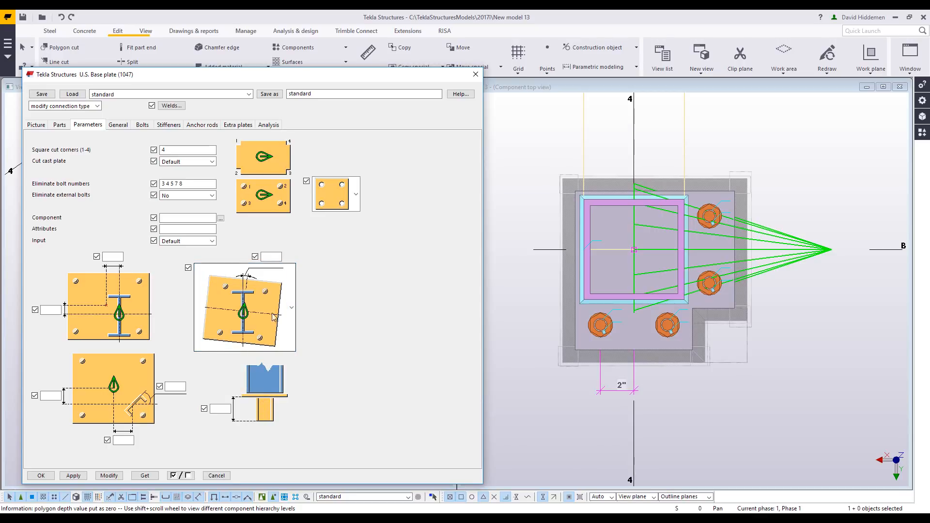
click(270, 257)
text(90)
click(110, 476)
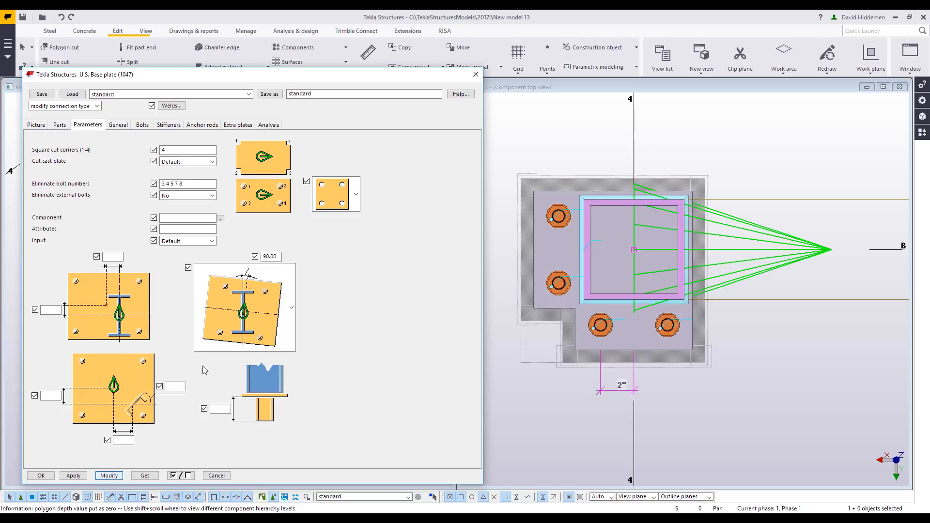
Set the base plate's rotation angle to 0 and modify the connection
double_click(270, 256)
text(0)
click(109, 475)
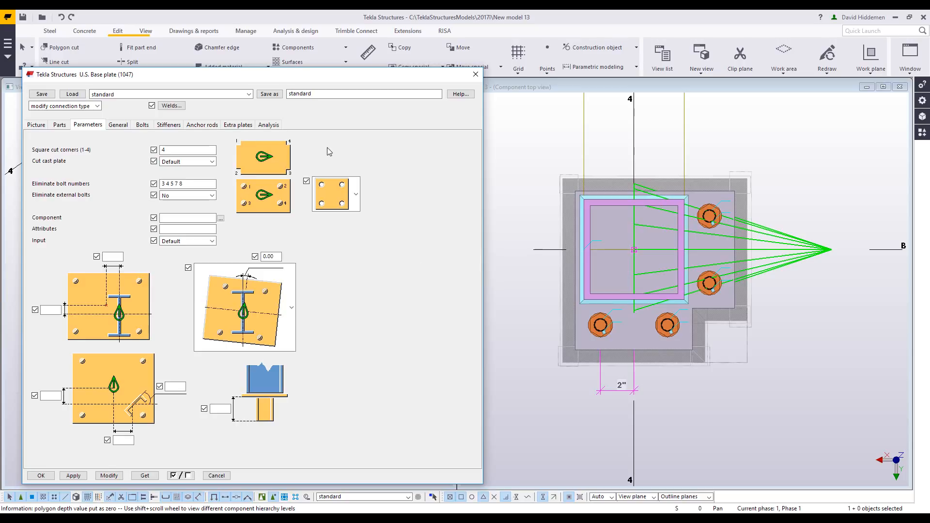
click(247, 95)
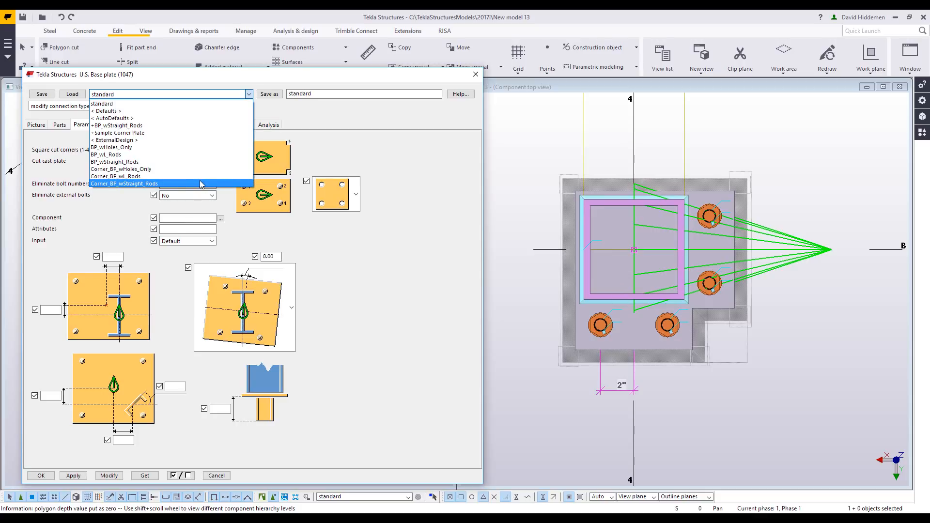
click(379, 289)
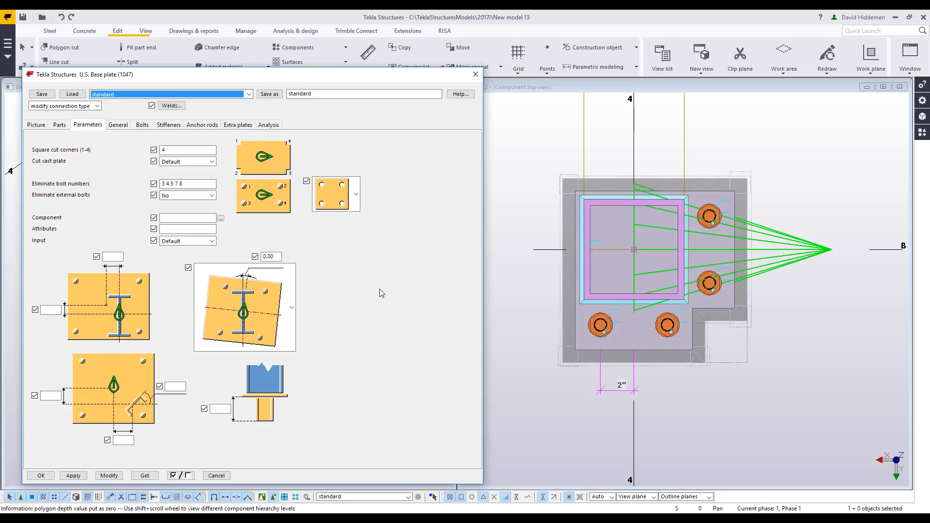